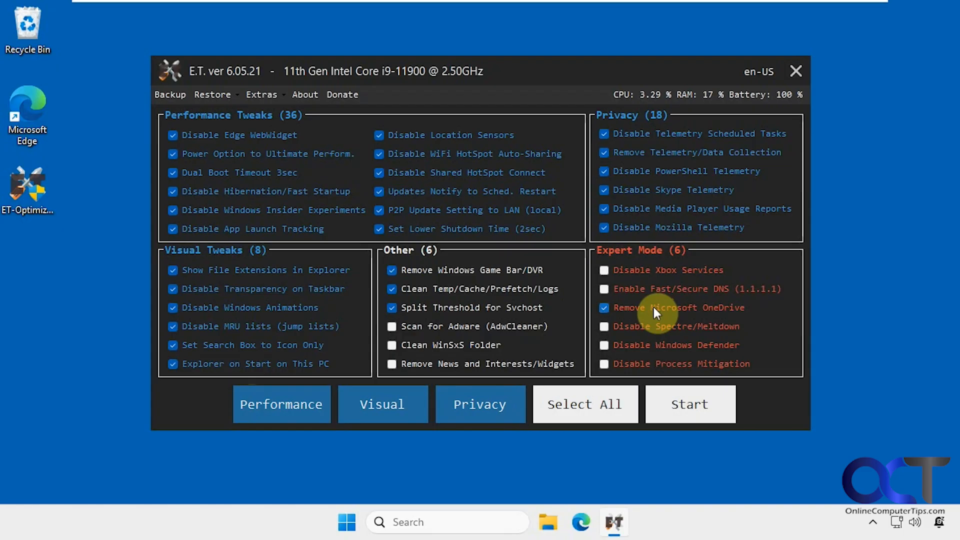
Step: Build ET-OS.iso from Win11_24H2_English_x64.iso using Extras > Make ET-Optimized .ISO
left_click(280, 97)
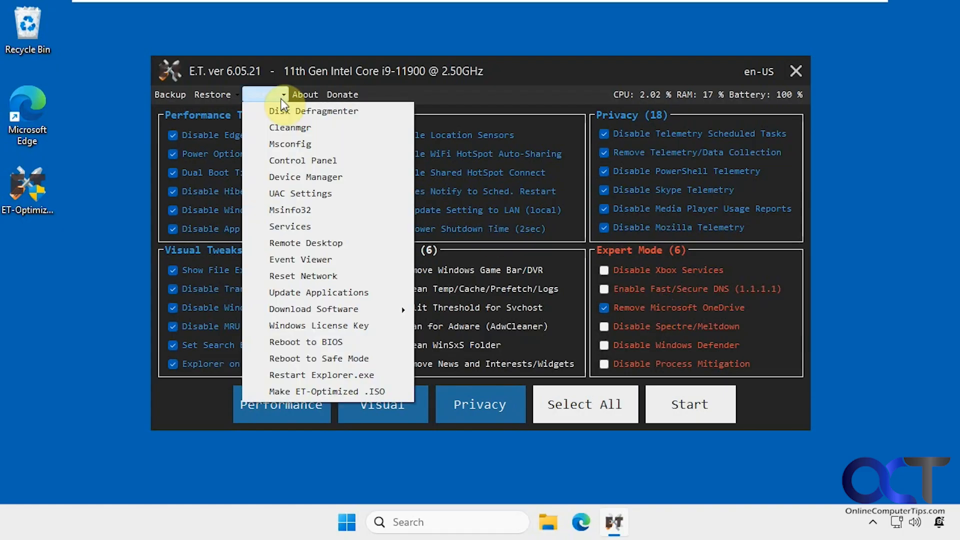
left_click(317, 389)
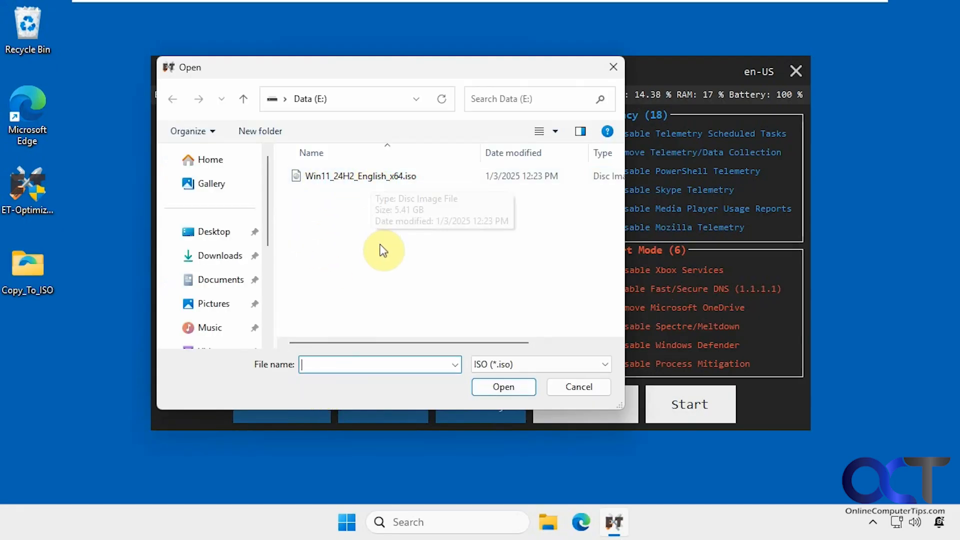
double_click(365, 178)
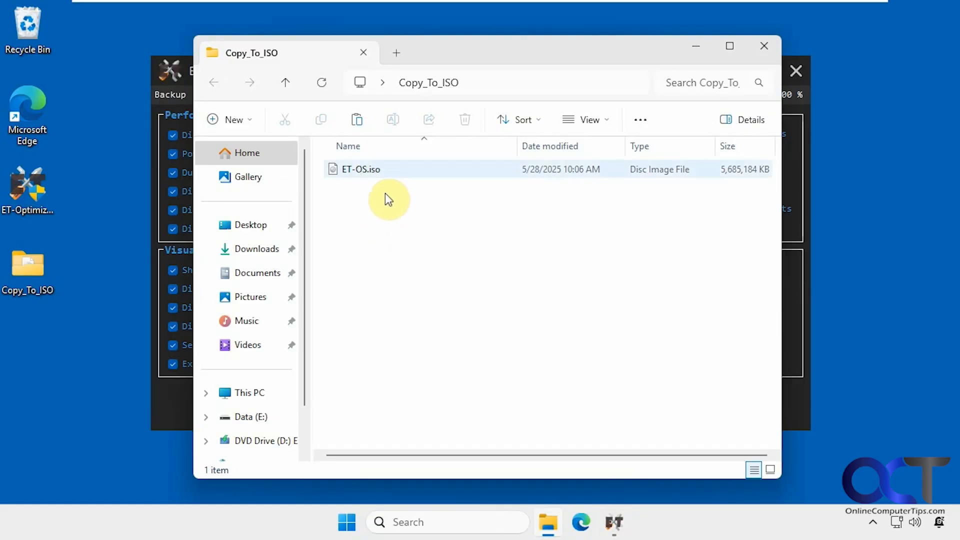
Step: Select the newly built ET-OS.iso in the Copy_To_ISO folder
left_click(357, 170)
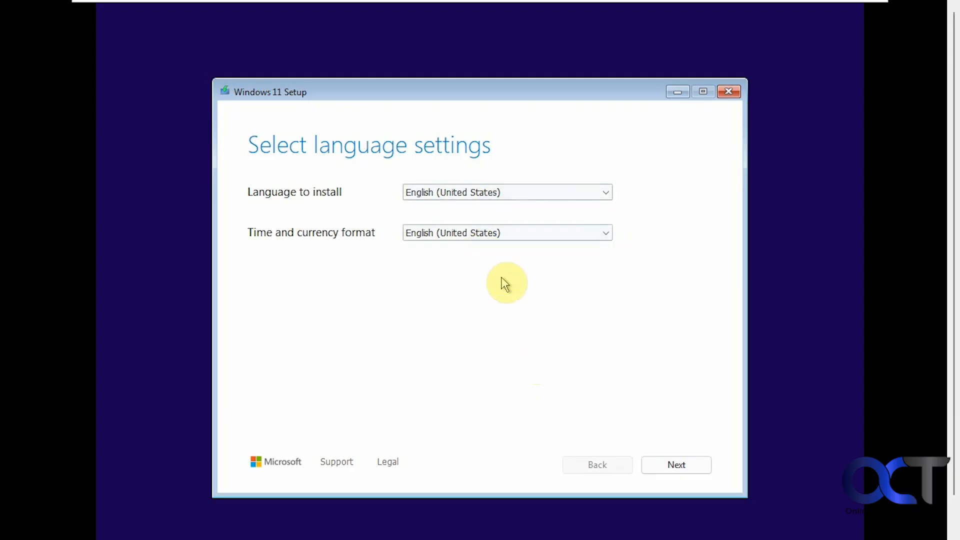
Step: Accept English (United States) and US keyboard, skip the product key, and choose Windows 11 Home
left_click(675, 462)
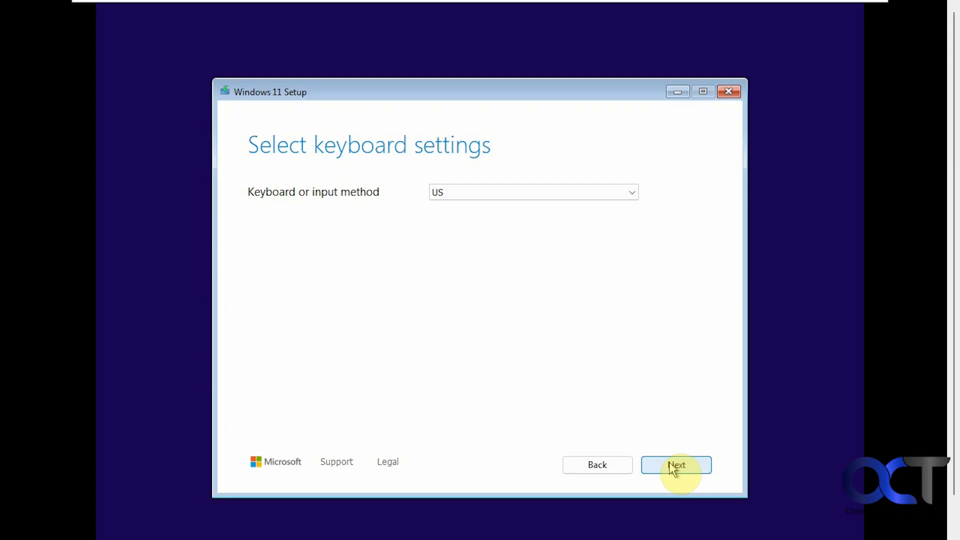
left_click(669, 463)
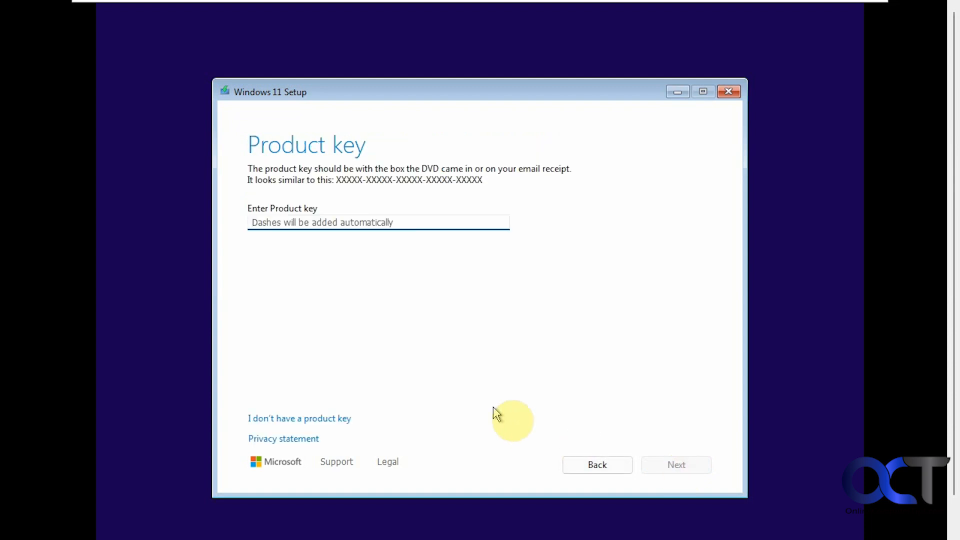
left_click(315, 419)
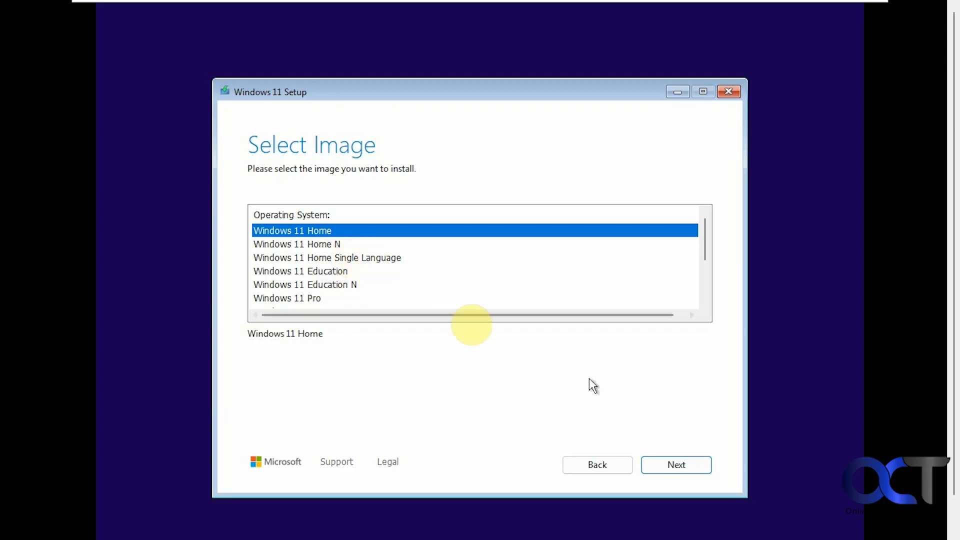
left_click(675, 466)
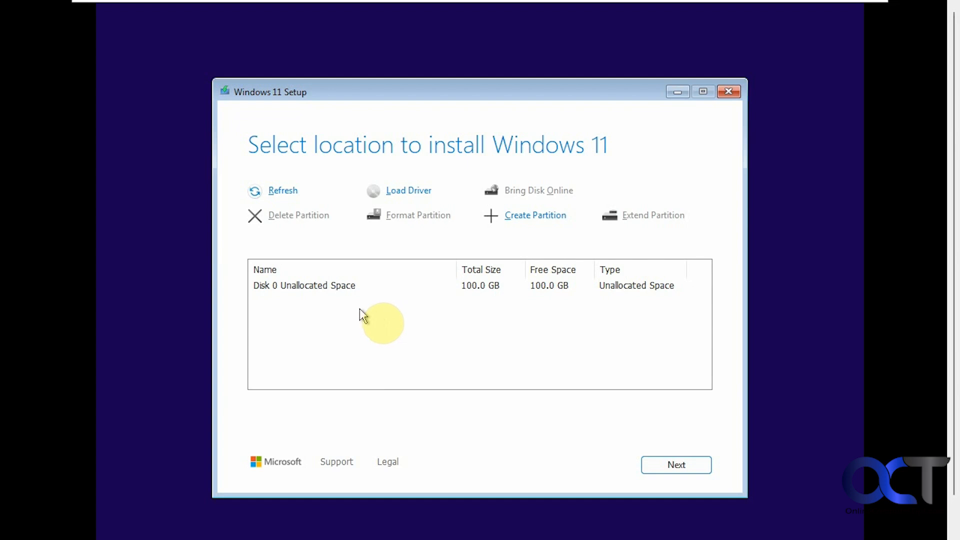
Step: Install Windows onto Disk 0's 100 GB unallocated space
left_click(327, 285)
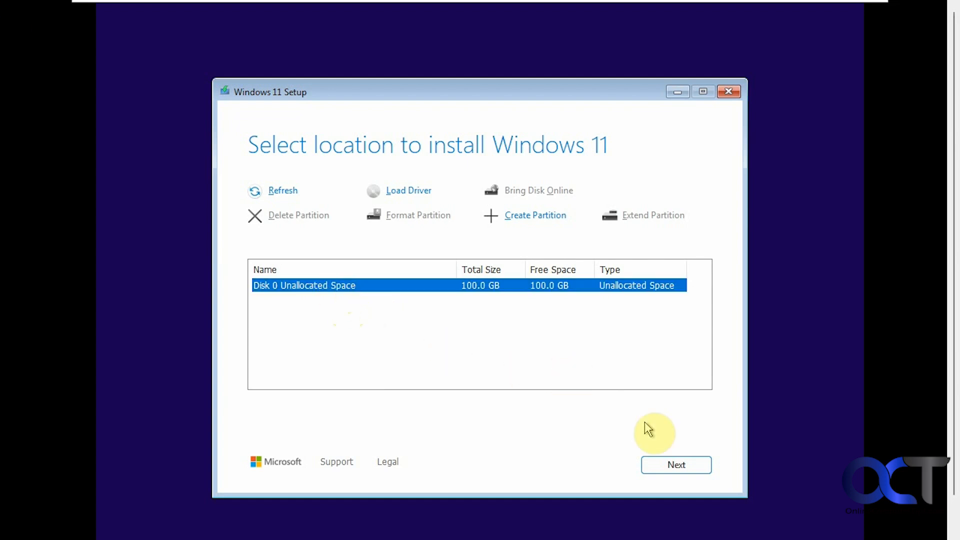
left_click(660, 464)
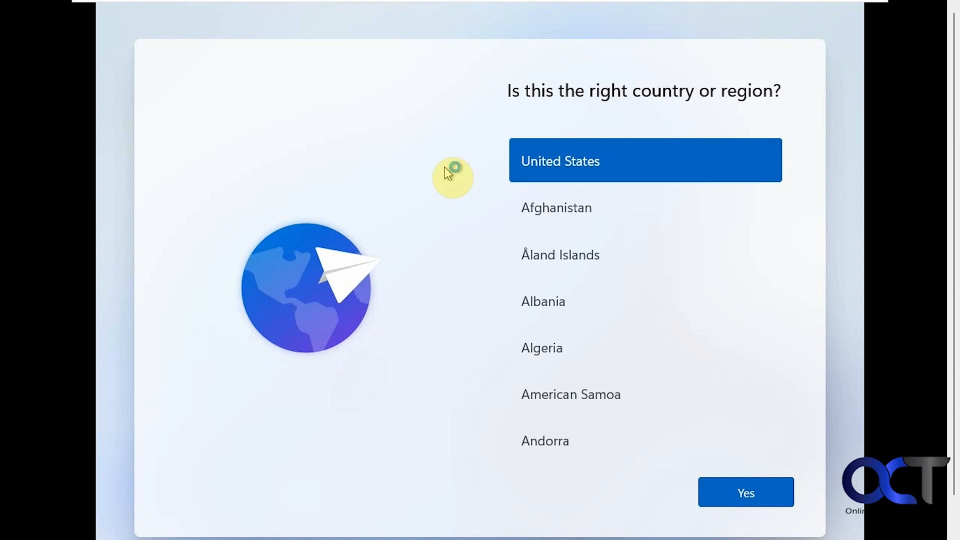
Step: Confirm United States and the US keyboard layout, skipping a second layout
left_click(740, 492)
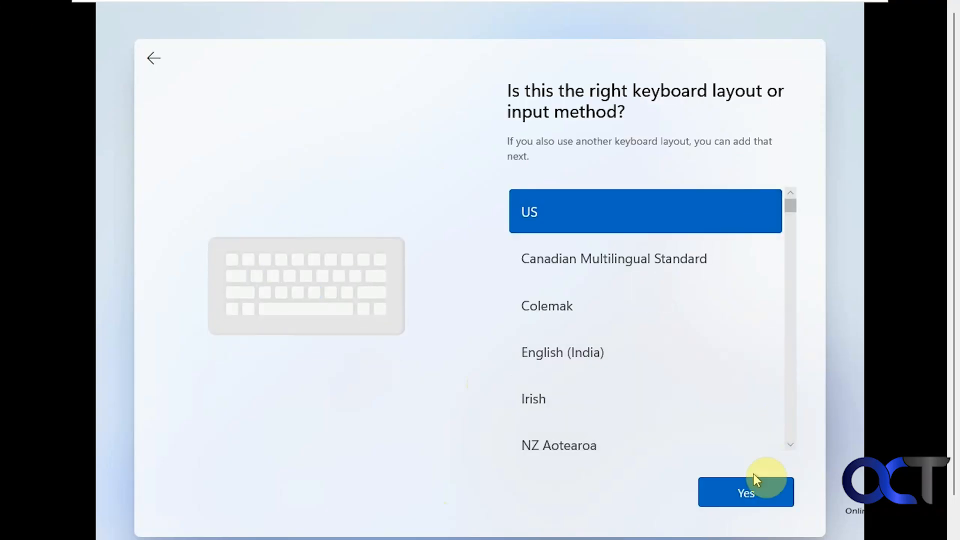
left_click(745, 492)
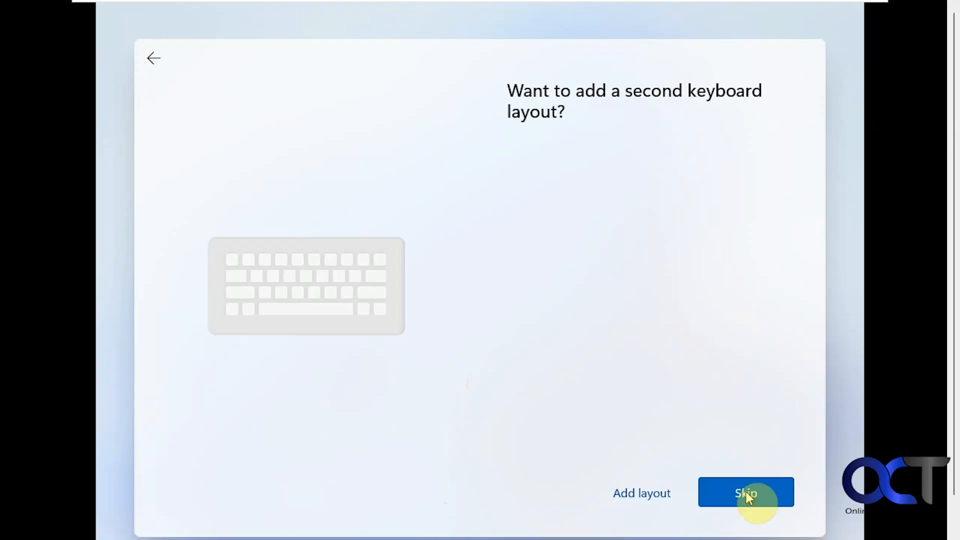
left_click(735, 491)
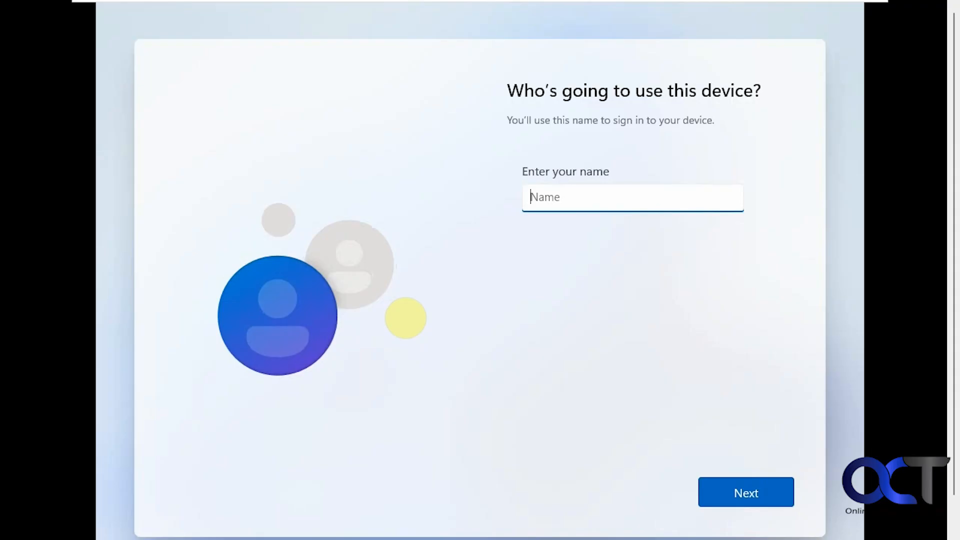
Step: Enter the local account name, then set and confirm its password
type("Bob")
left_click(722, 490)
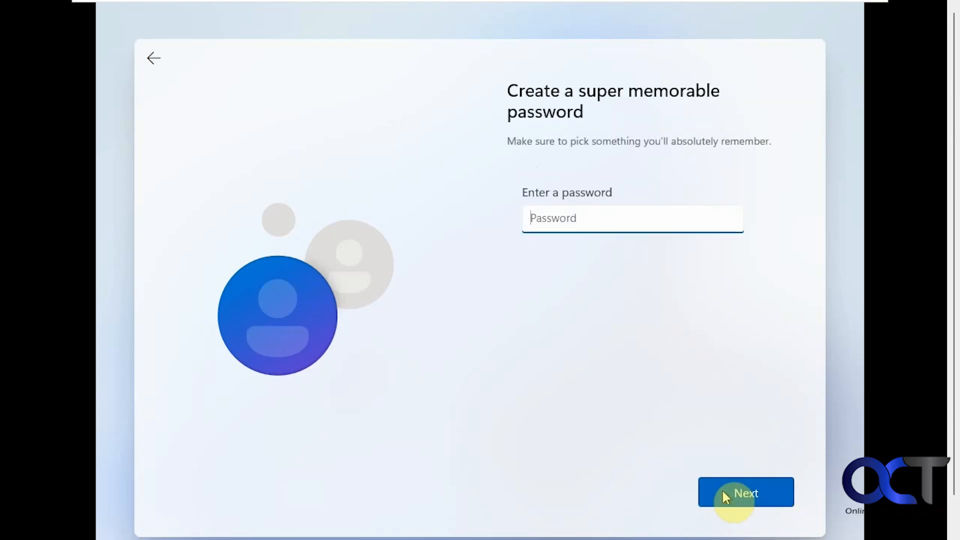
type("12345678")
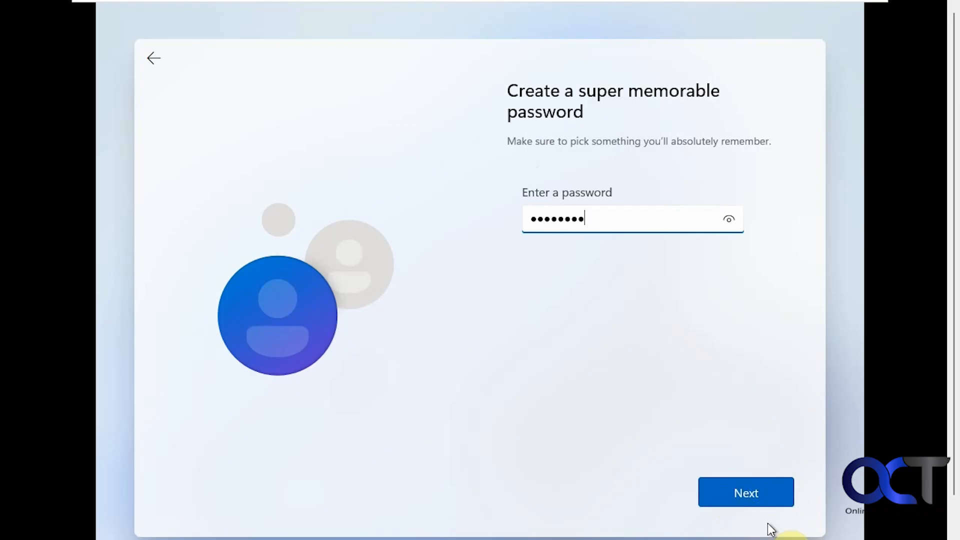
left_click(740, 496)
type("1234")
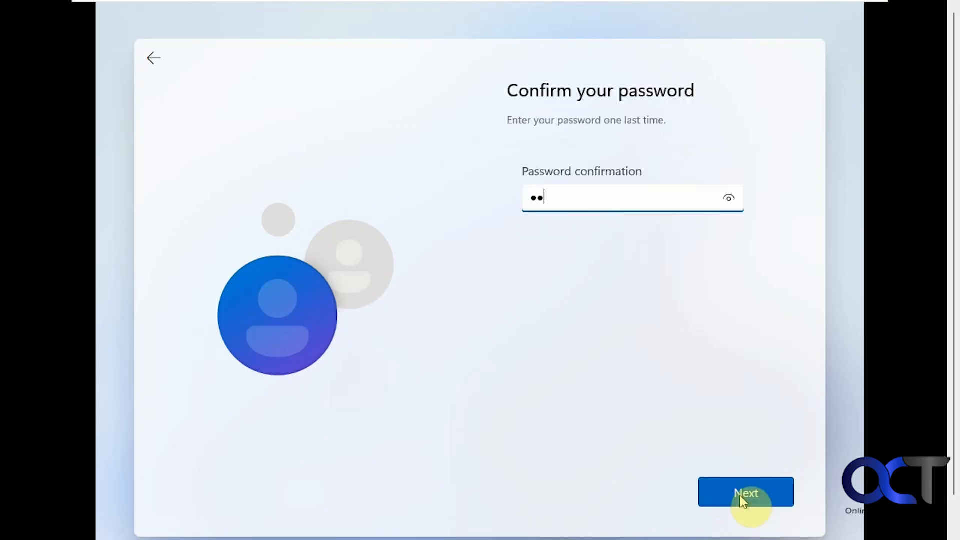
type("5678")
left_click(742, 496)
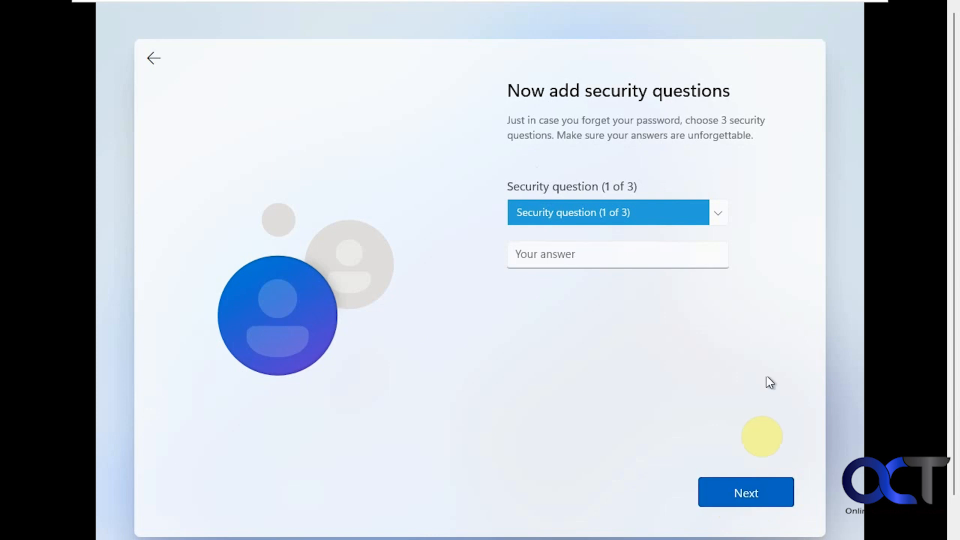
Step: Choose the first pet's name security question and enter its answer
left_click(720, 216)
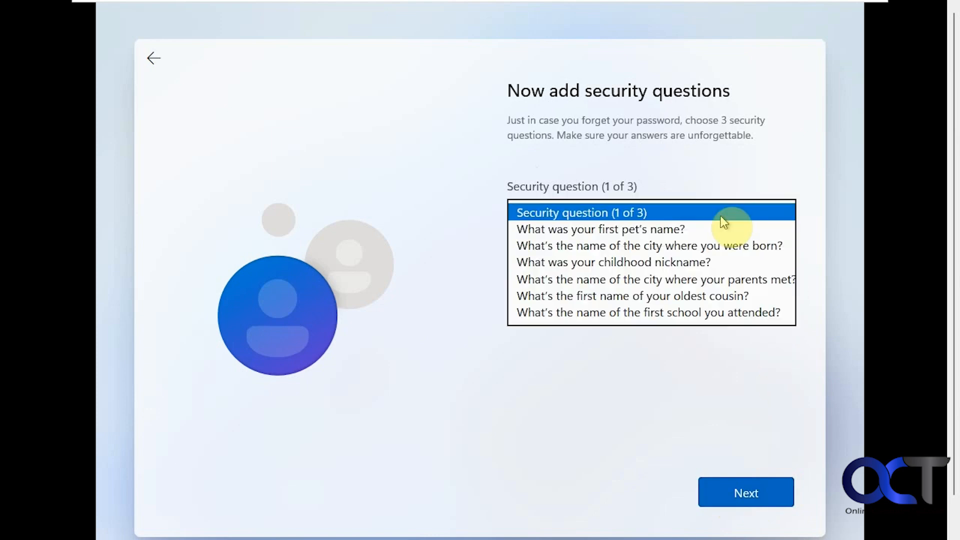
left_click(709, 230)
left_click(624, 257)
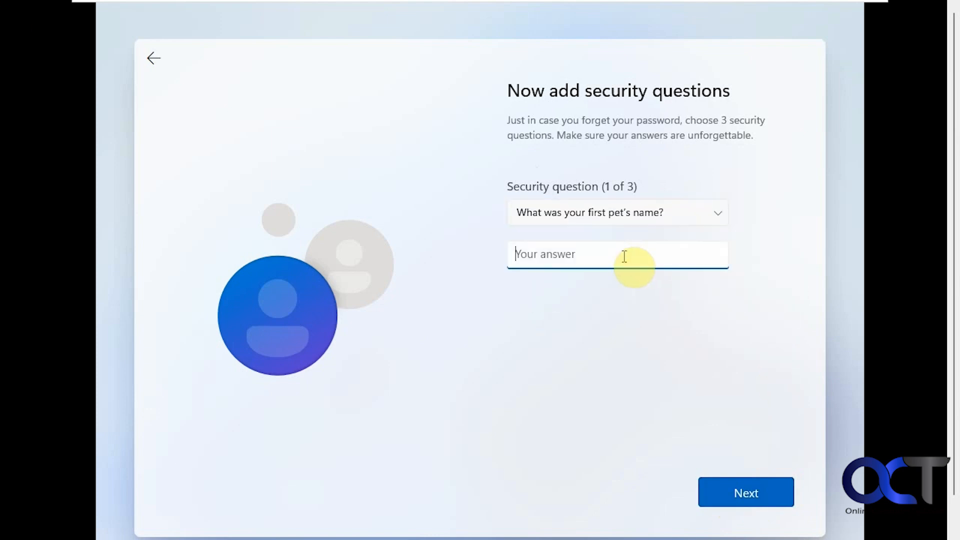
type("rover")
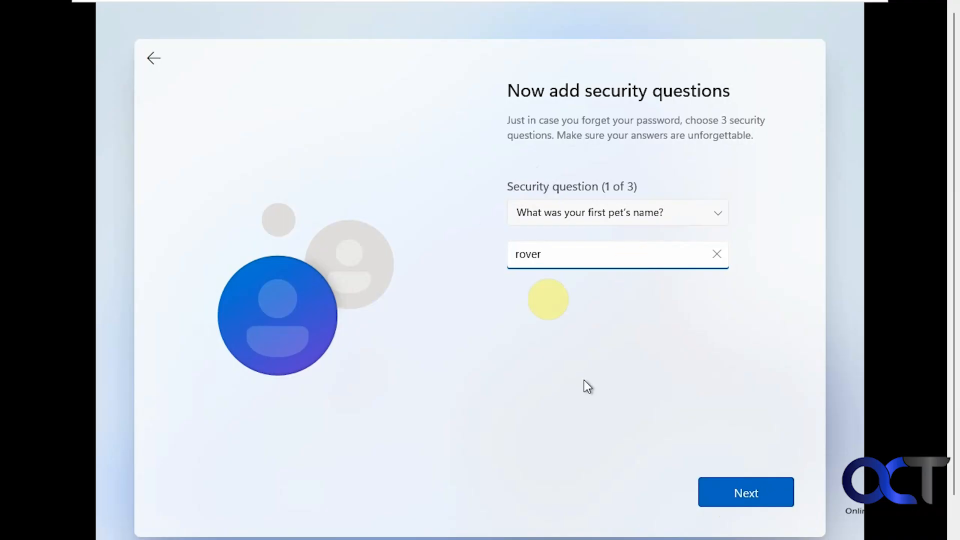
left_click(730, 487)
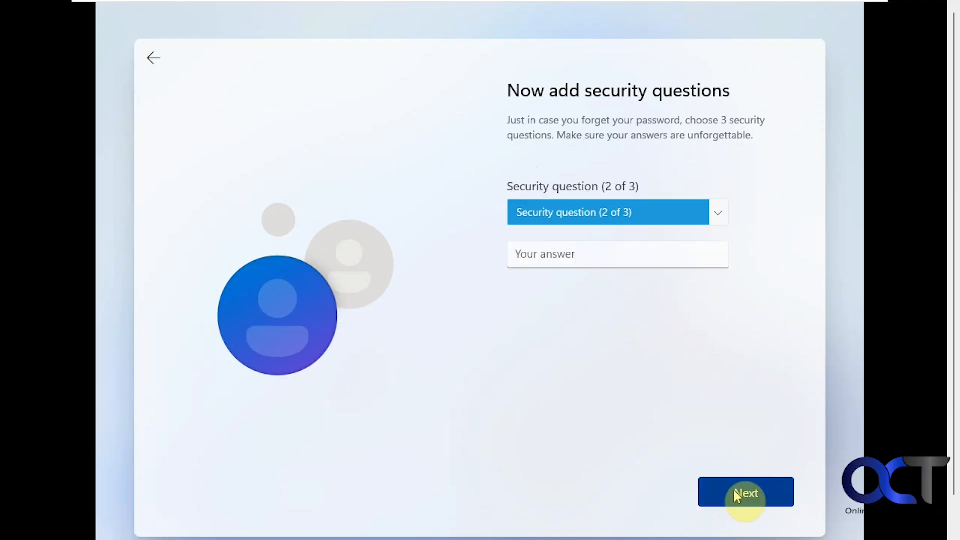
Step: Choose the city of birth security question and enter its answer
left_click(717, 222)
left_click(677, 228)
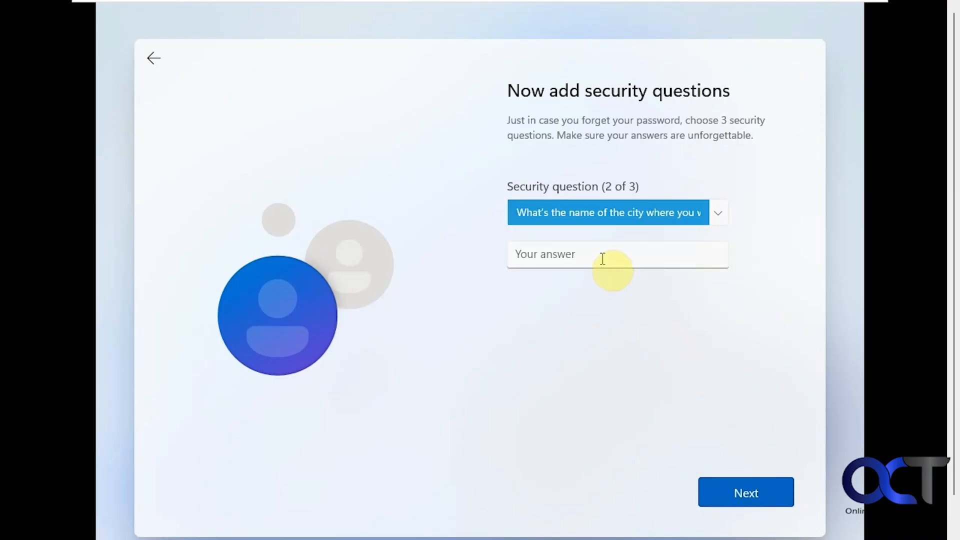
left_click(602, 258)
type("new yo")
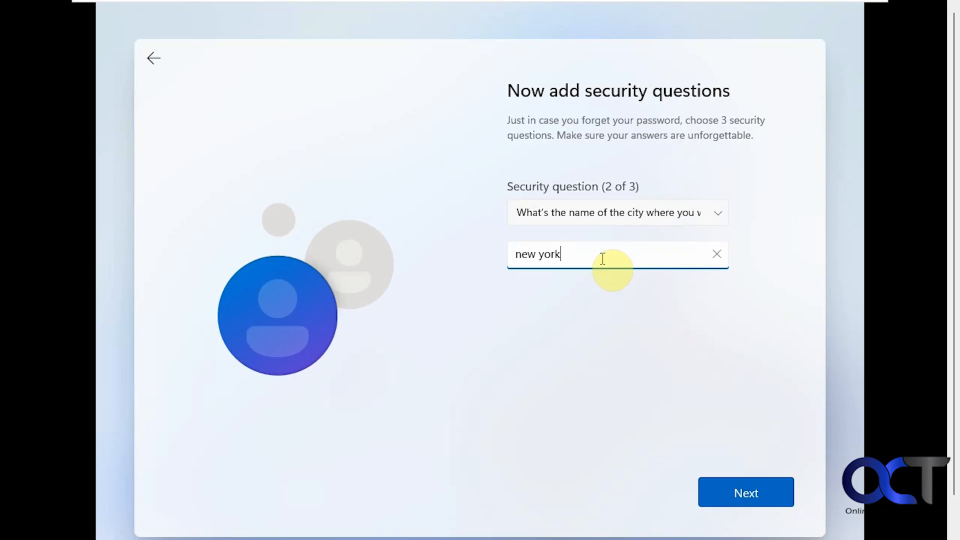
type("rk")
left_click(727, 485)
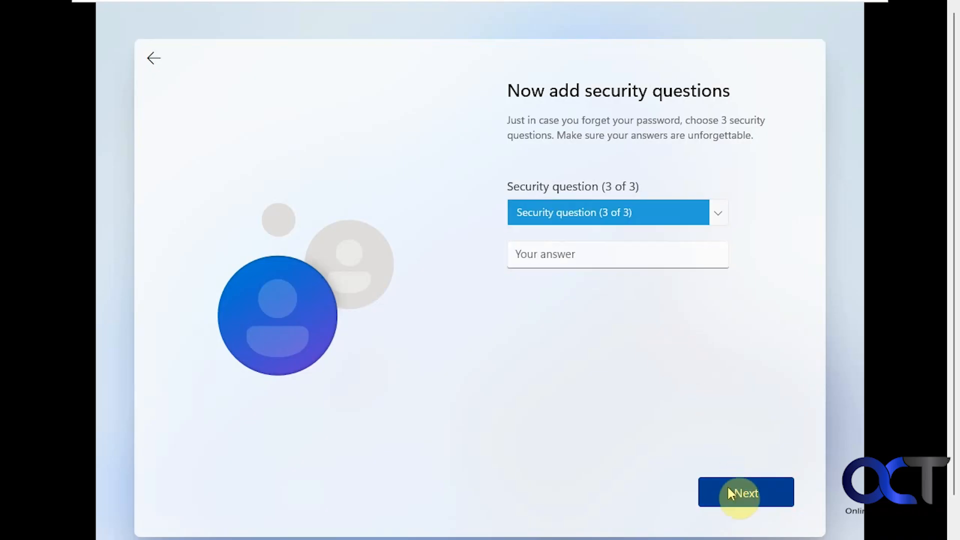
Step: Choose the childhood nickname security question, answer it, and continue setup
left_click(718, 215)
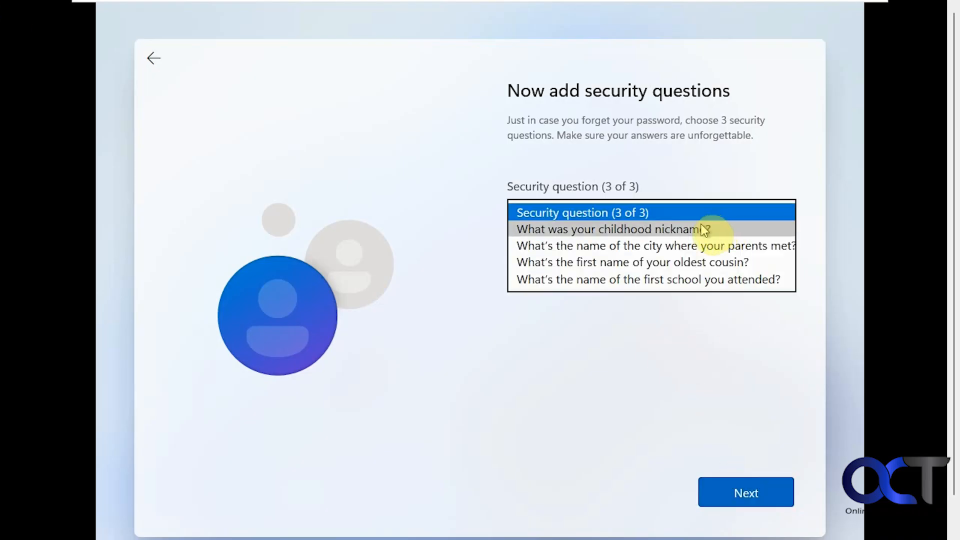
left_click(620, 257)
type("bobby")
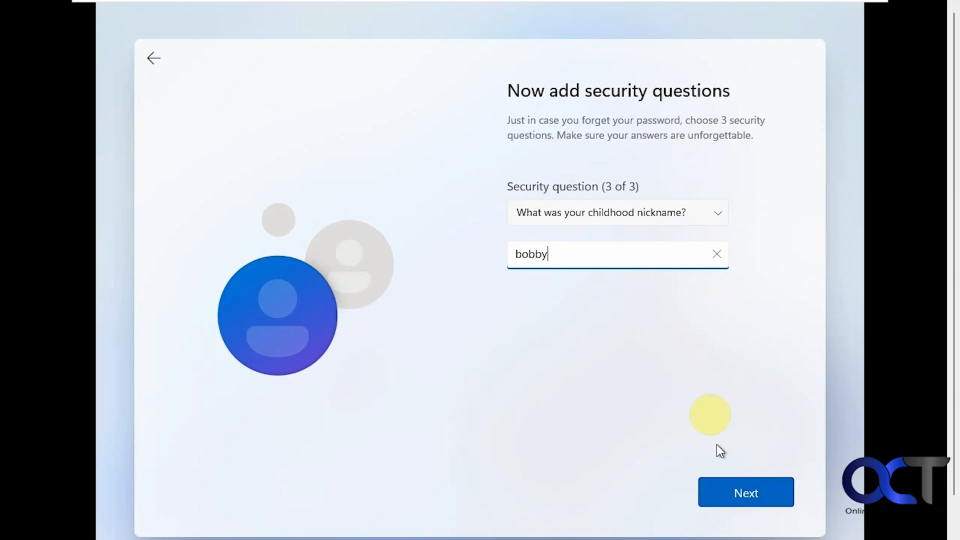
left_click(728, 491)
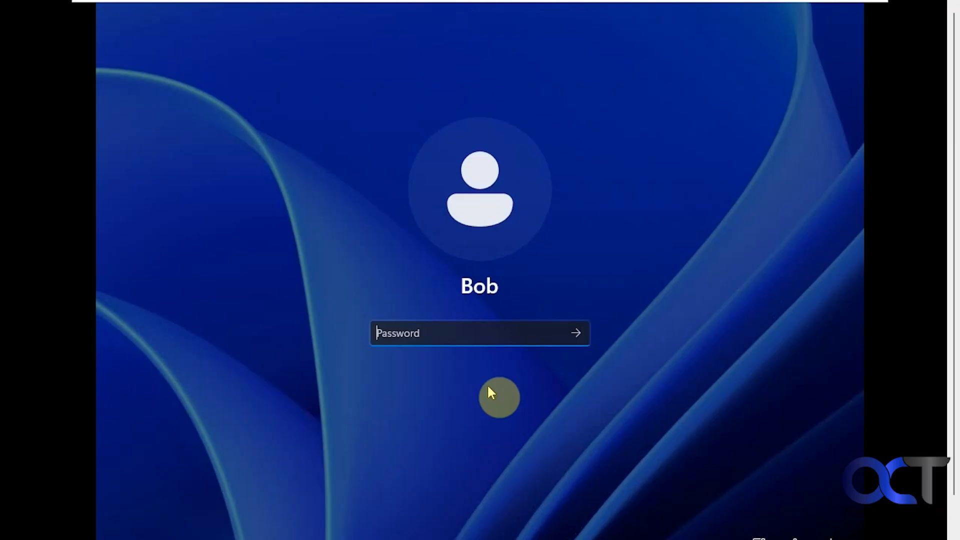
Step: Sign in to the new local account with its password
type("********")
key("Return")
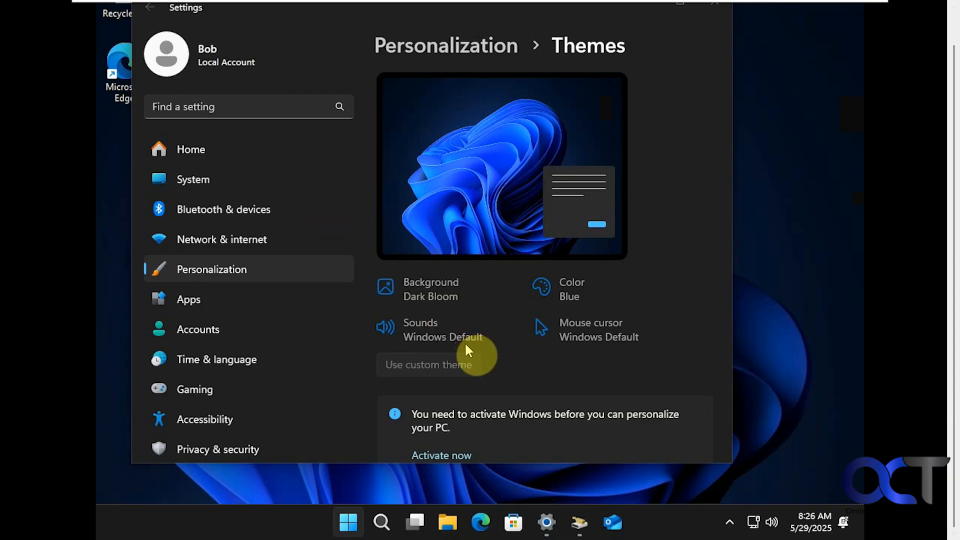
Step: Launch File Explorer from the Start menu's All apps list
left_click(354, 527)
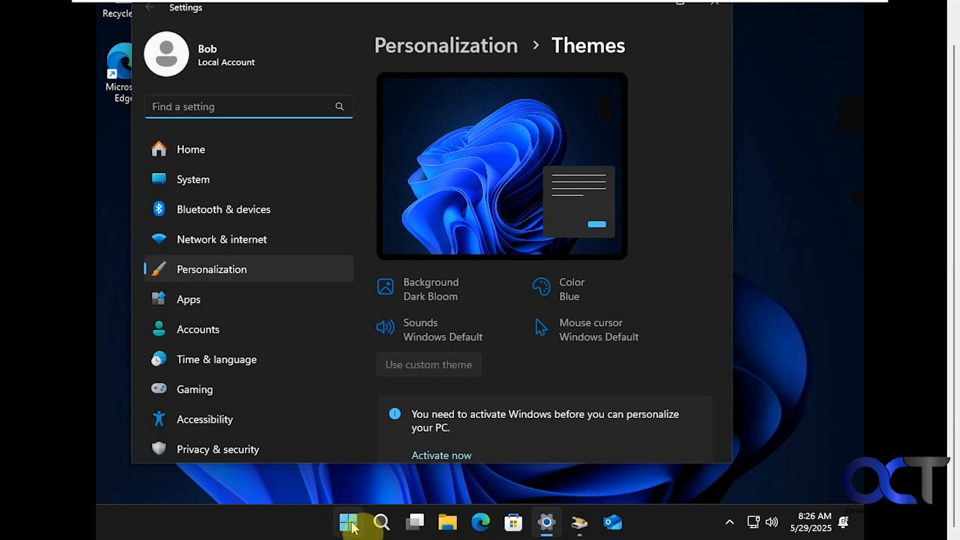
left_click(354, 527)
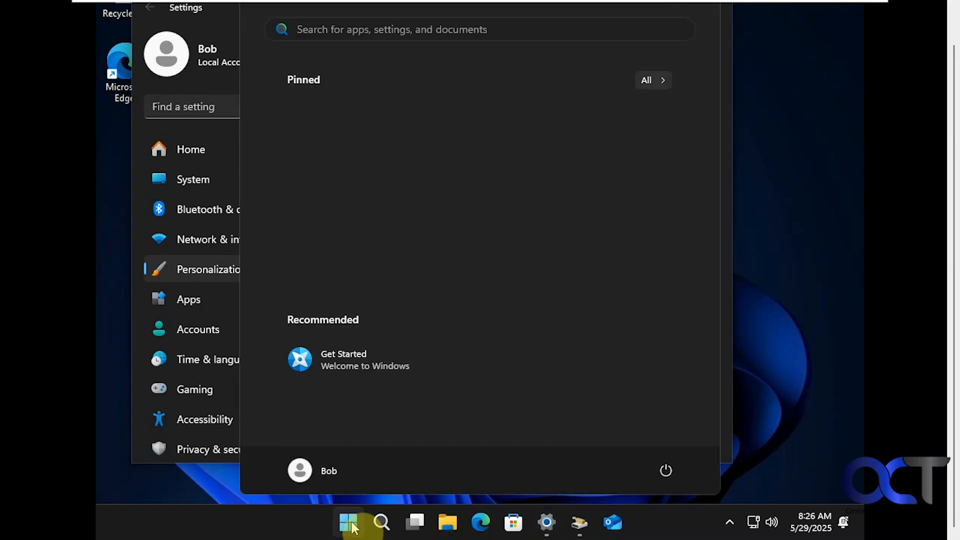
left_click(654, 81)
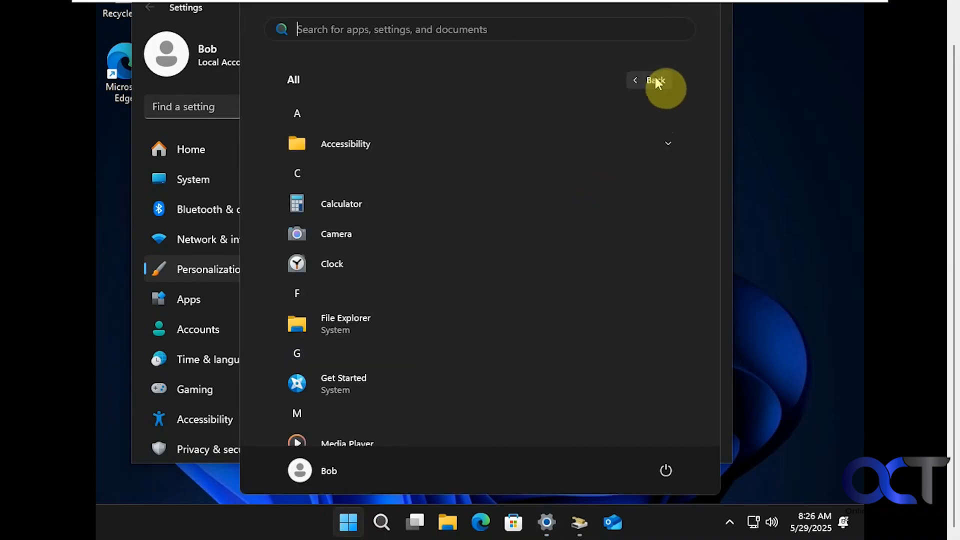
scroll(519, 298, "down", 4)
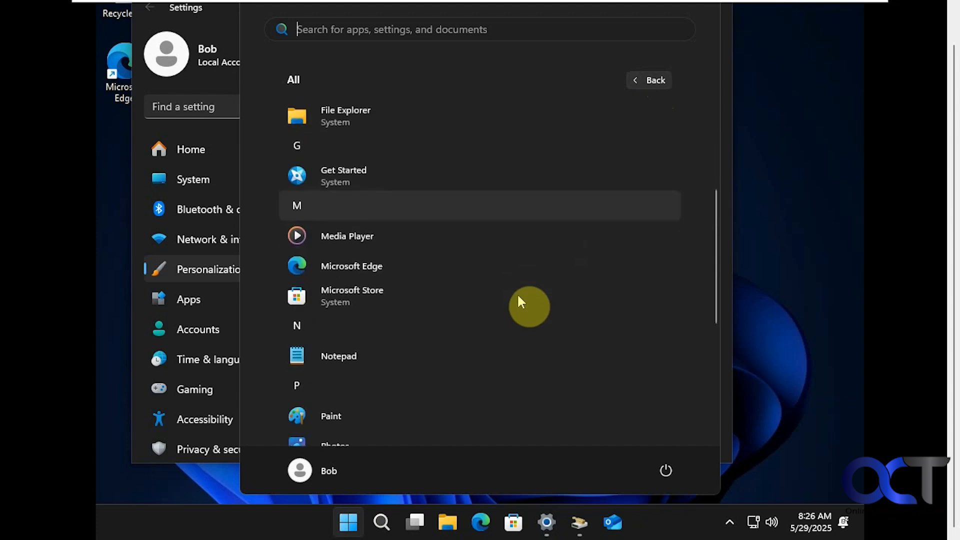
scroll(518, 297, "down", 4)
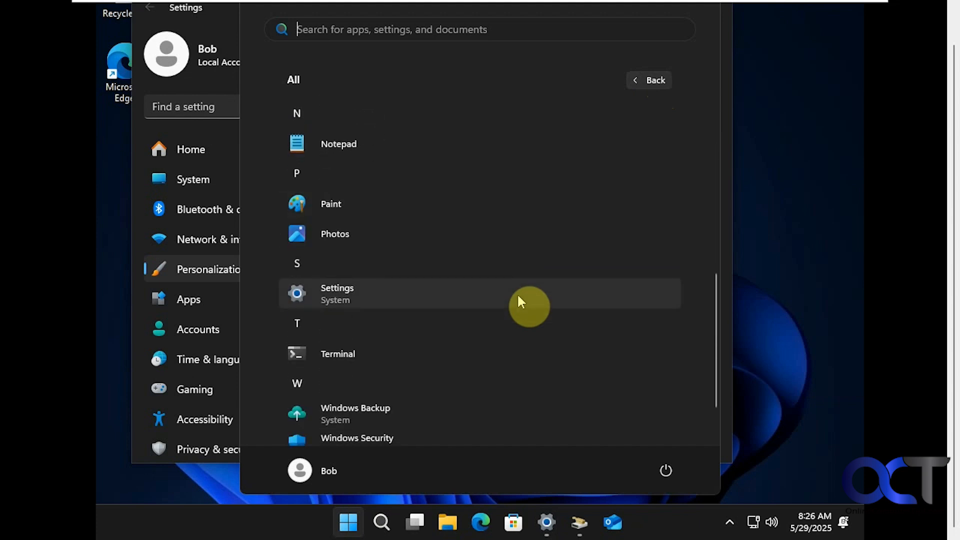
scroll(516, 293, "down", 1)
scroll(517, 293, "up", 2)
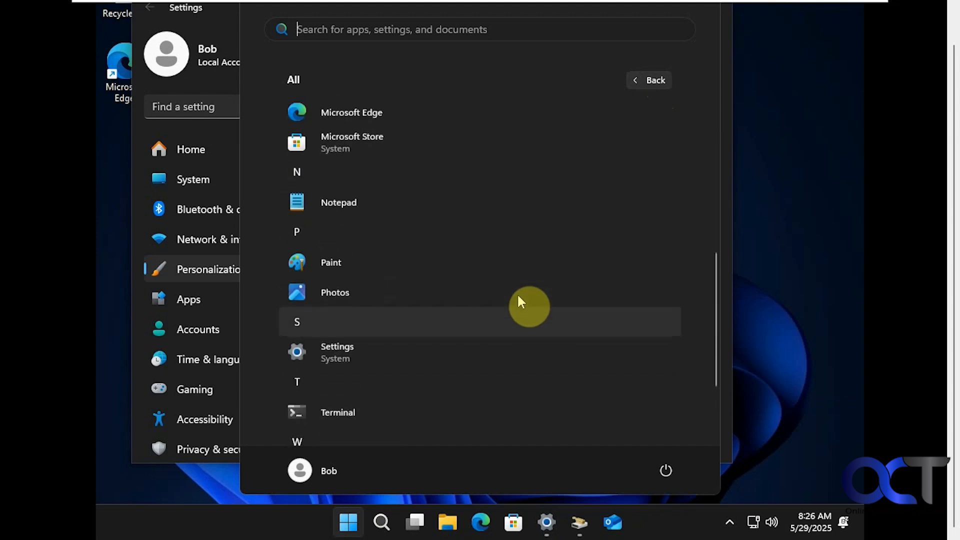
scroll(517, 297, "up", 5)
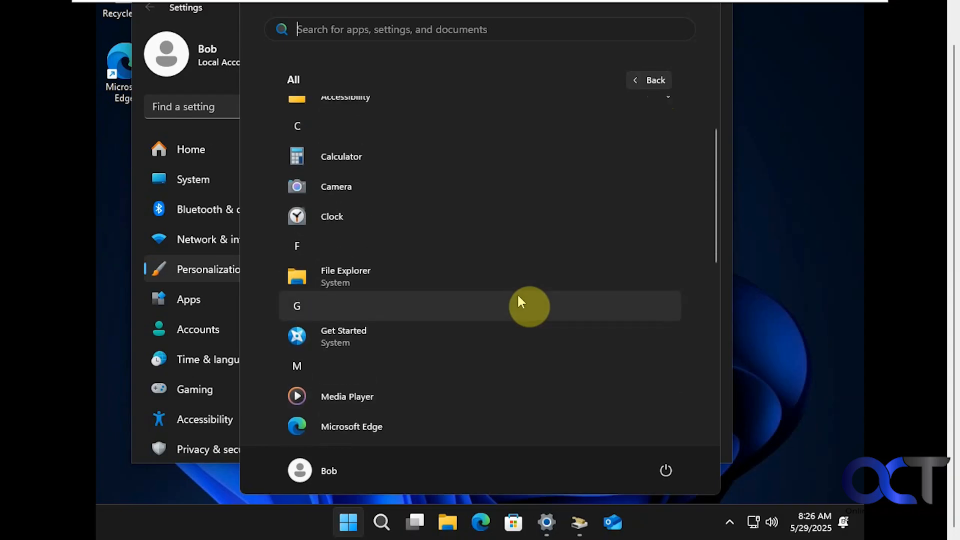
scroll(518, 297, "up", 1)
left_click(503, 302)
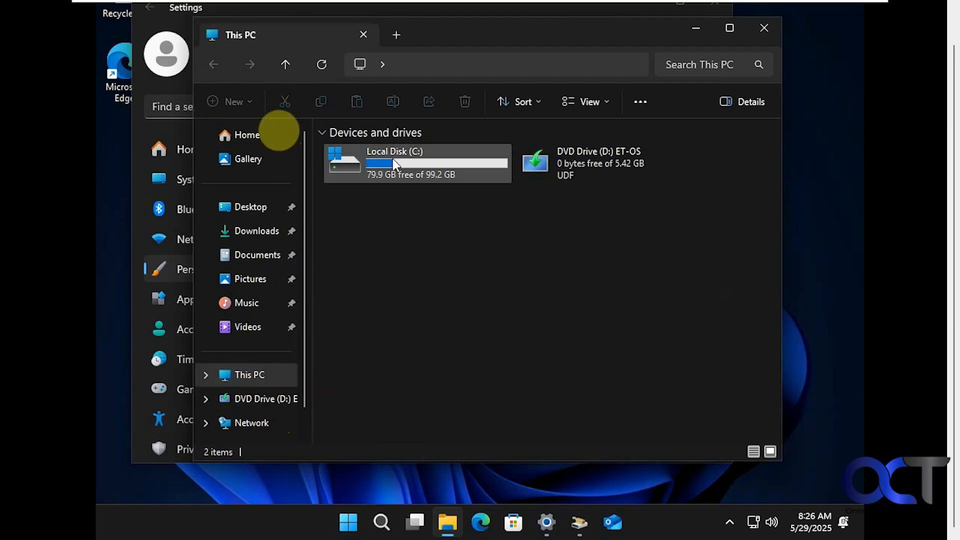
Step: Check File Explorer's View > Show options, then bring the Disk Cleanup scan forward
left_click(592, 101)
left_click(604, 382)
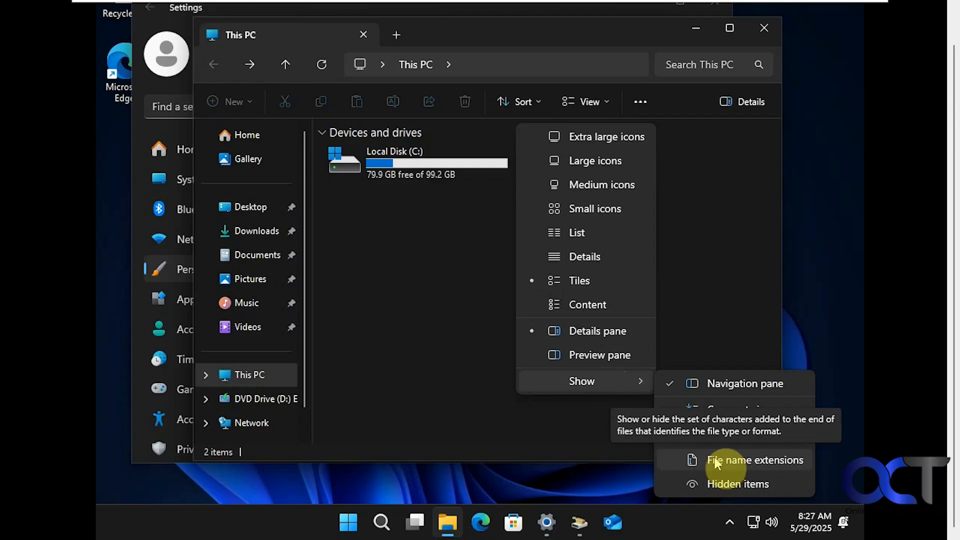
left_click(472, 385)
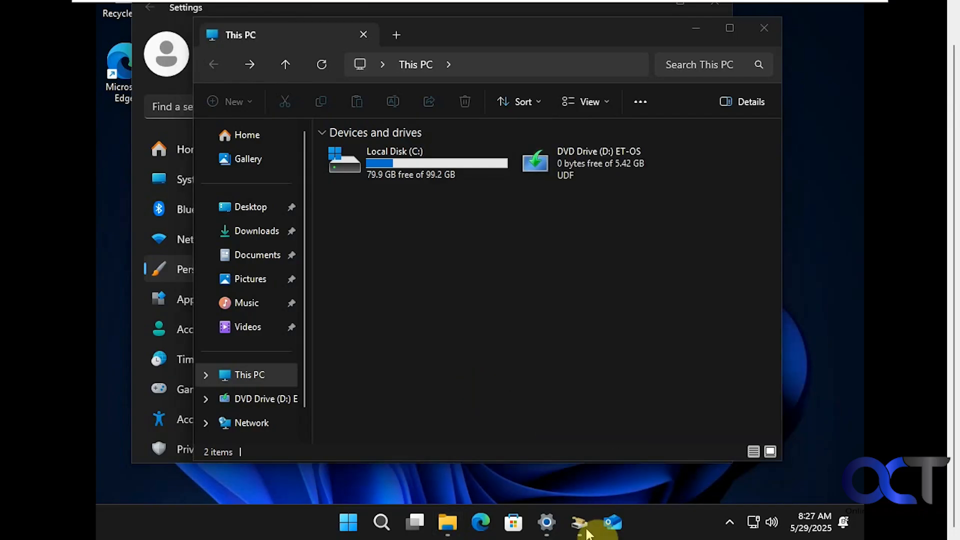
mouse_move(581, 530)
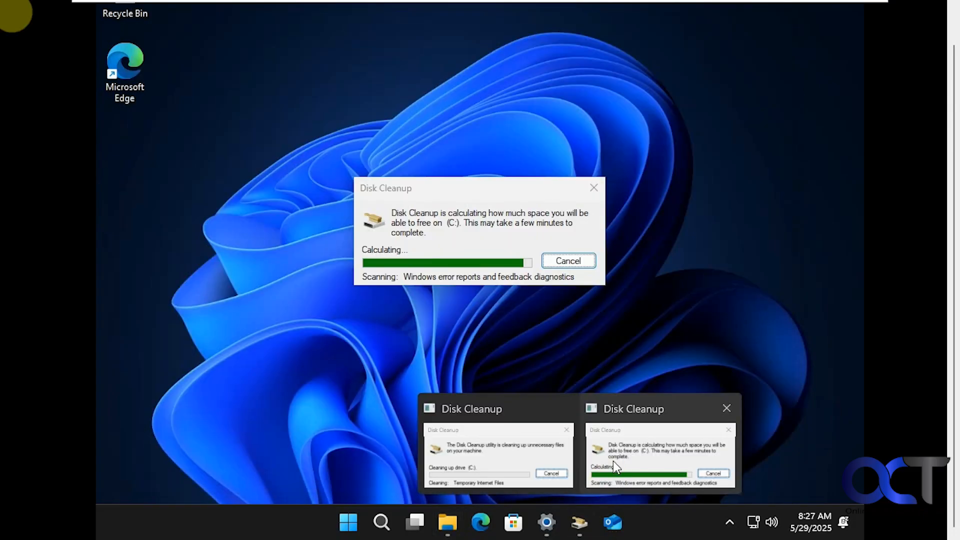
left_click(613, 460)
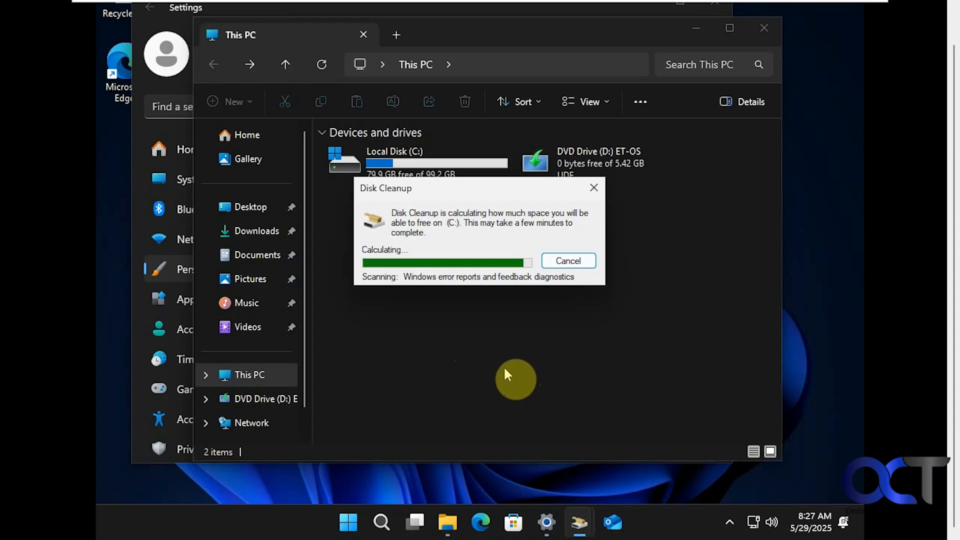
left_click(572, 261)
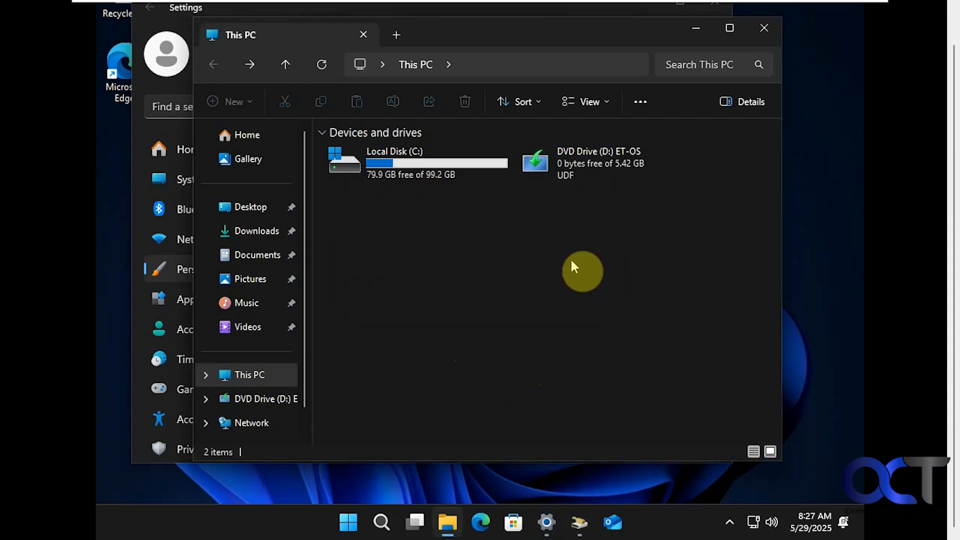